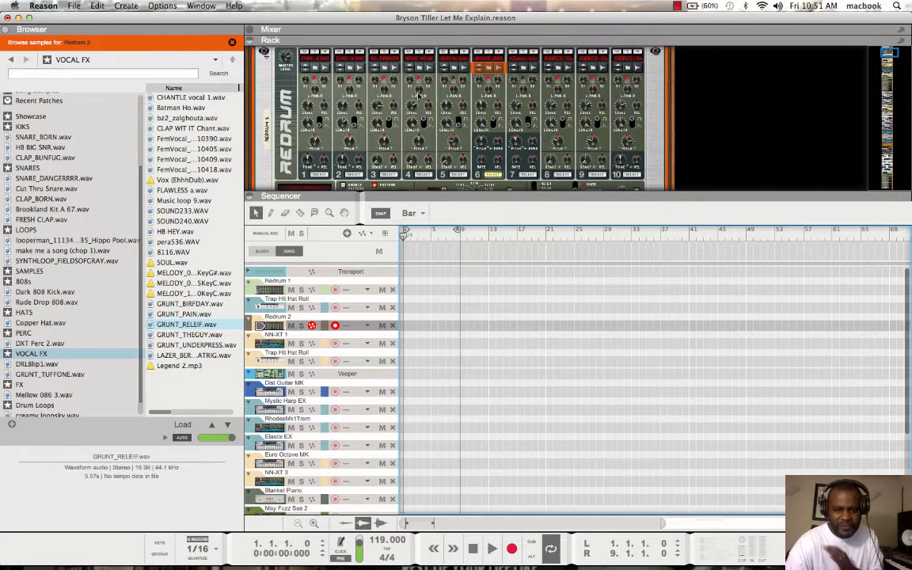
# - Solo the Redrum 2 track and record an eight-bar drum part on it from bar 1
pyautogui.click(301, 327)
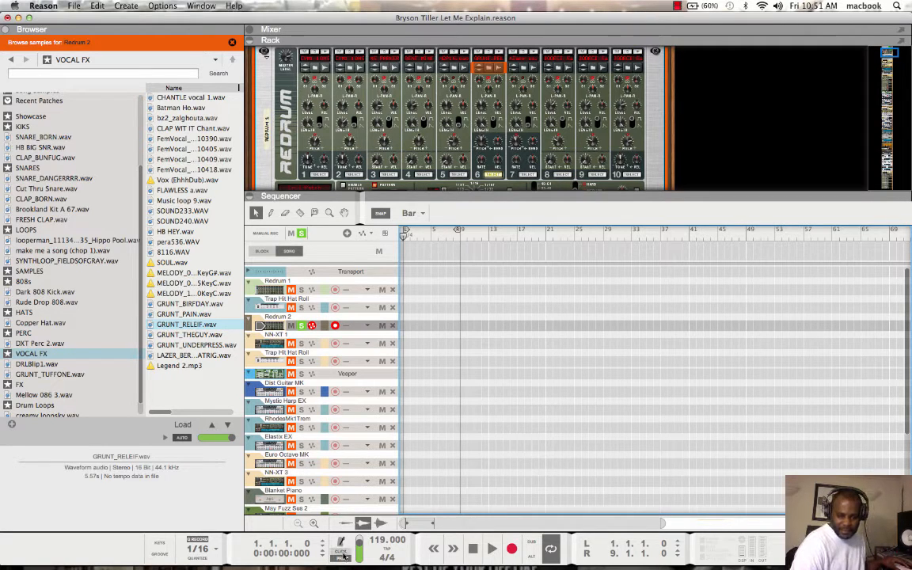
pyautogui.click(513, 553)
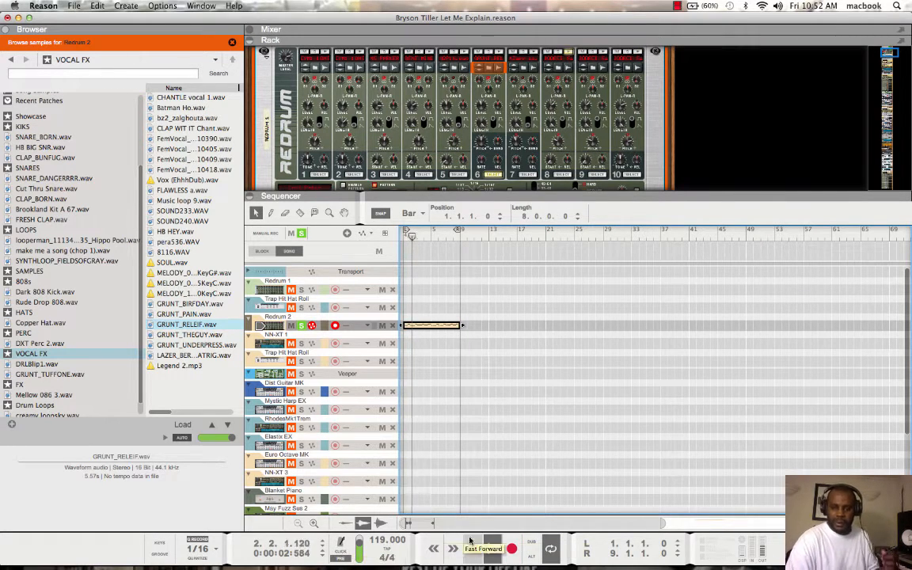
pyautogui.click(473, 548)
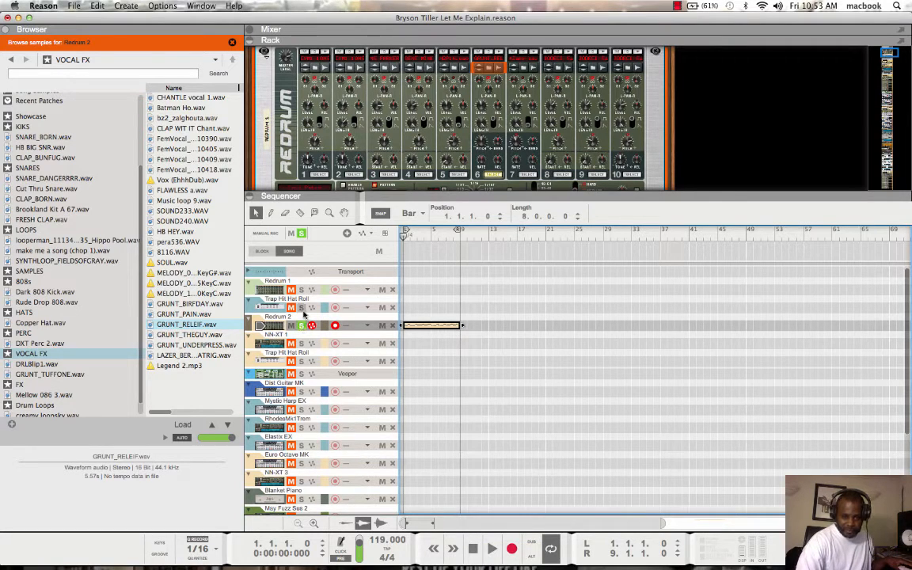
# - Solo the Trap Hit Hat Roll track below NN-XT 1 alongside Redrum 2 and record an eight-bar hi-hat part on it
pyautogui.click(301, 309)
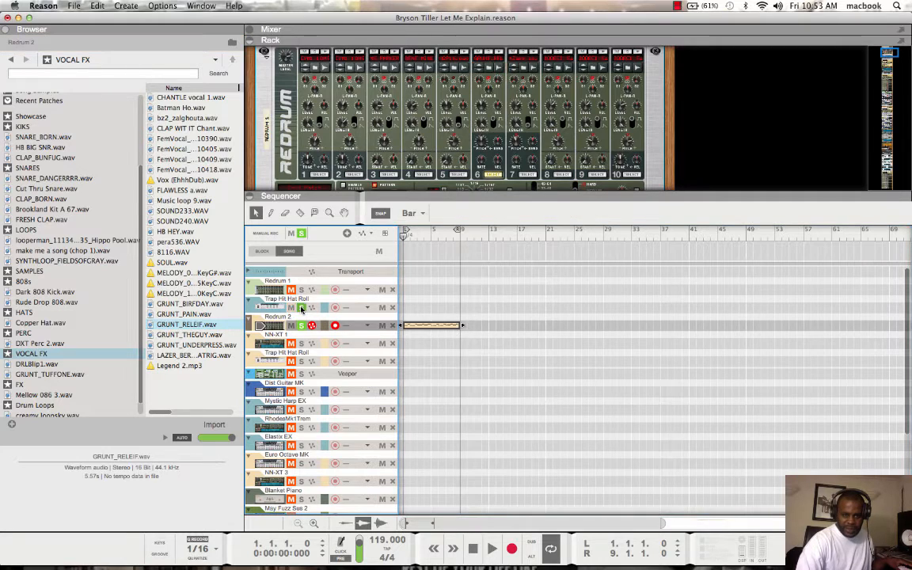
pyautogui.click(301, 309)
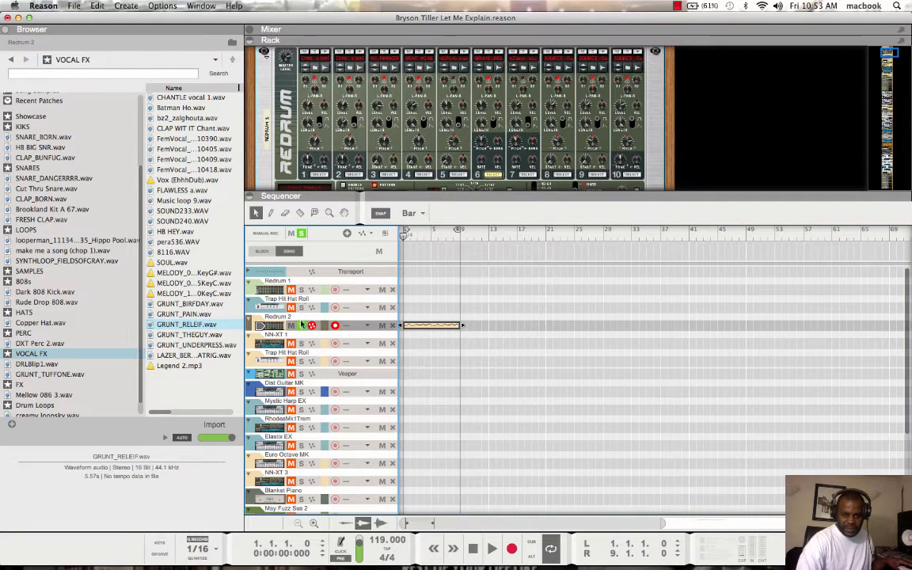
pyautogui.click(321, 363)
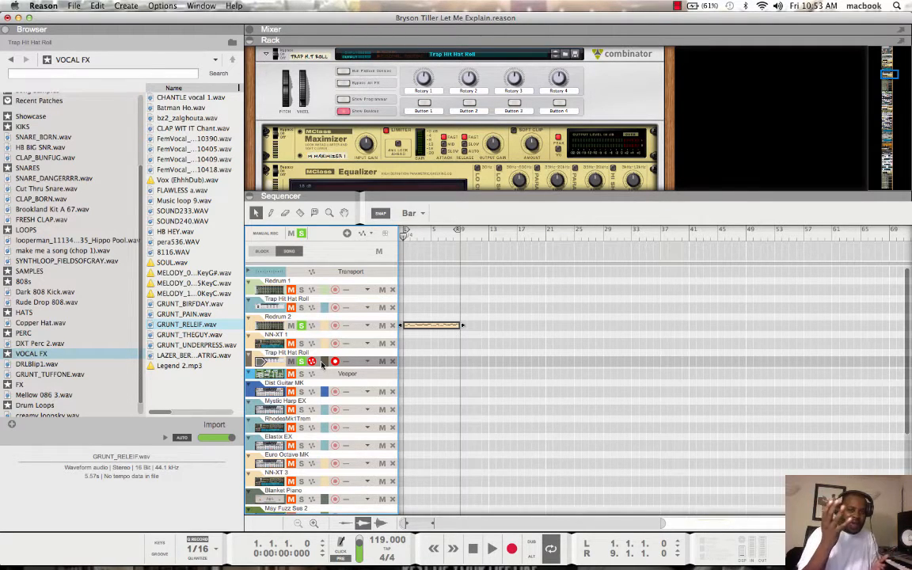
pyautogui.click(323, 327)
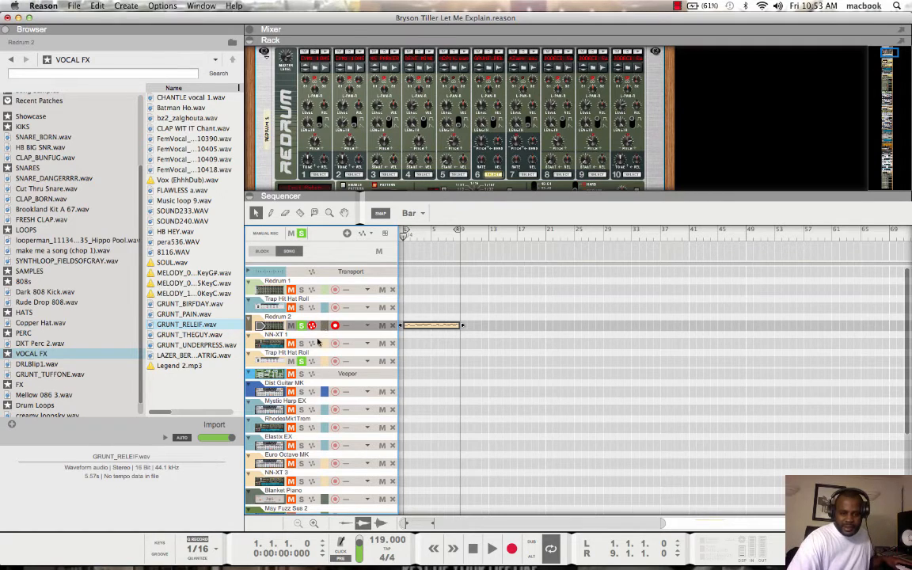
pyautogui.click(323, 364)
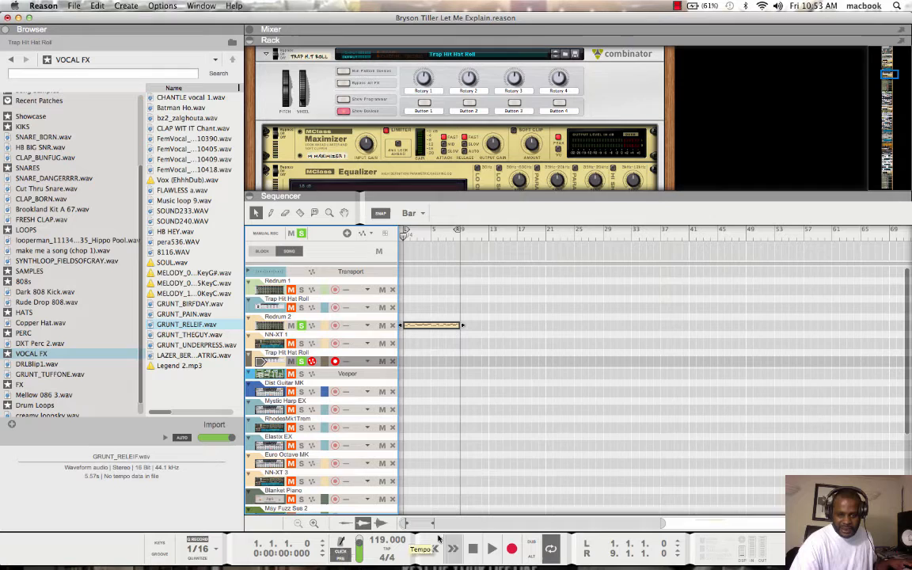
pyautogui.click(512, 549)
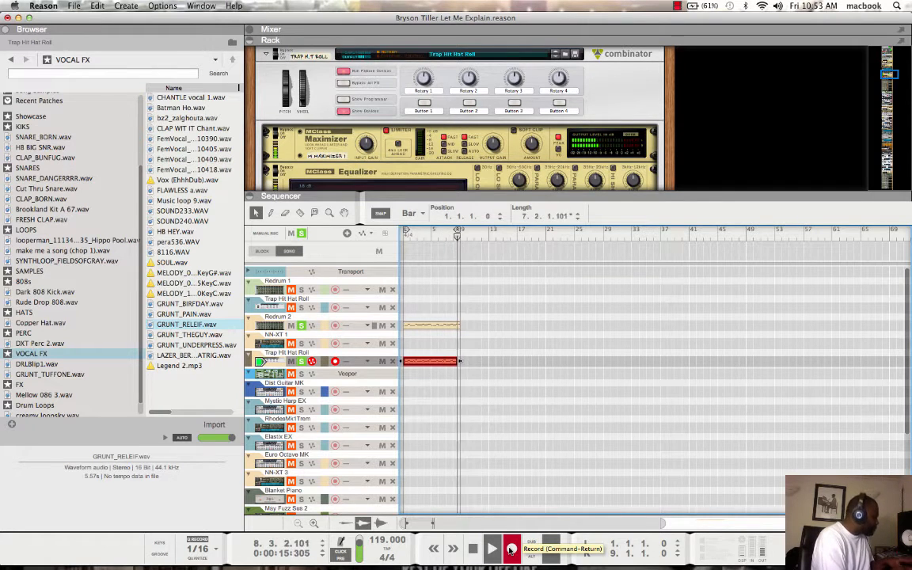
pyautogui.click(511, 550)
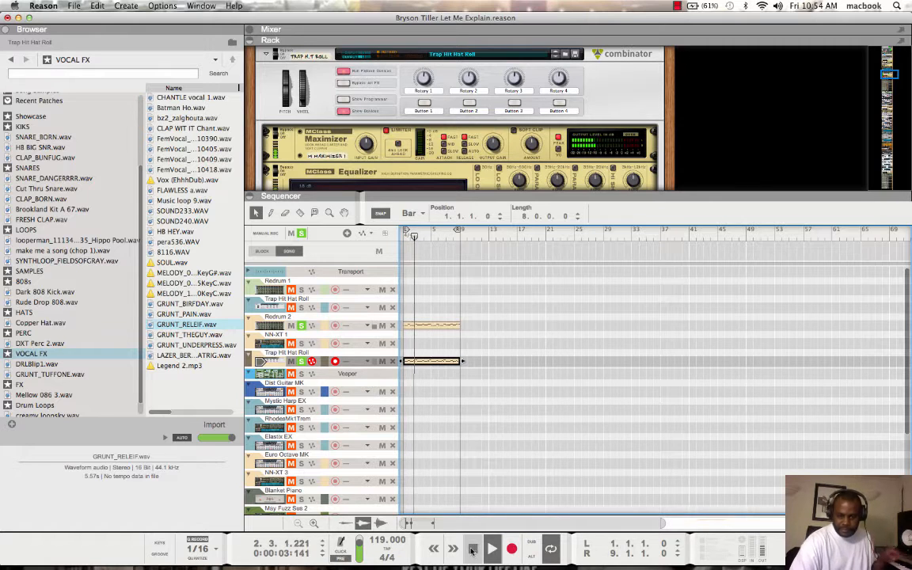
pyautogui.click(471, 550)
# - Overdub another drum layer into the eight-bar Redrum 2 clip with the metronome click, then switch the click off and stop playback
pyautogui.click(329, 330)
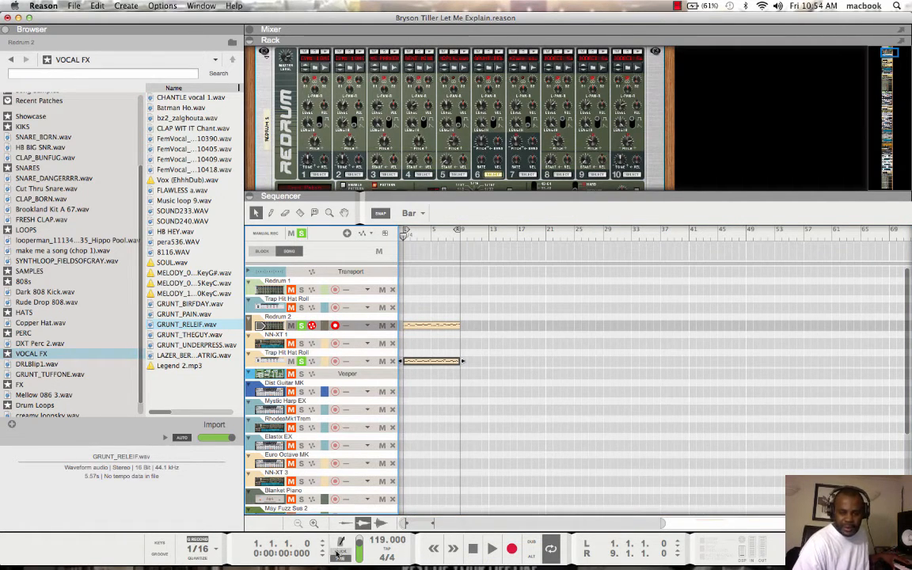
pyautogui.click(337, 552)
pyautogui.click(512, 548)
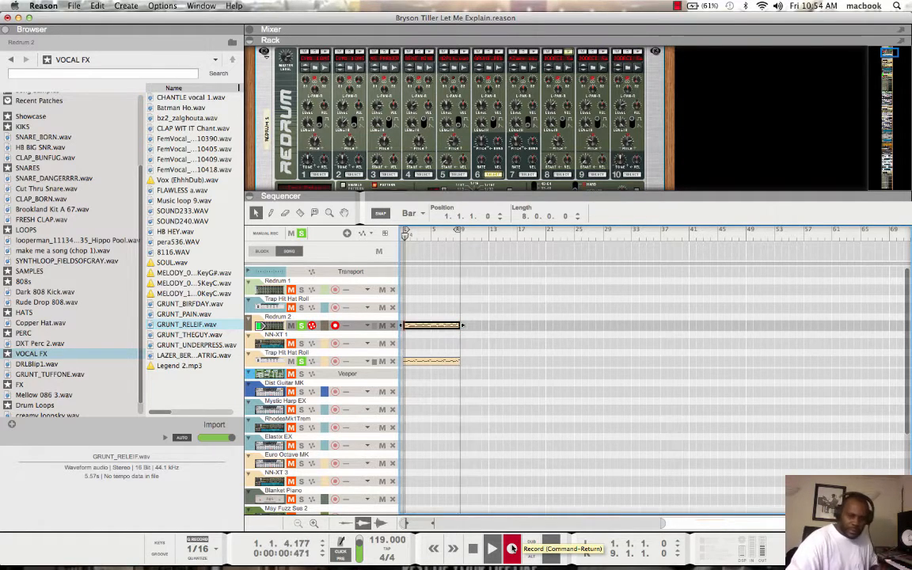
pyautogui.click(512, 548)
pyautogui.click(342, 552)
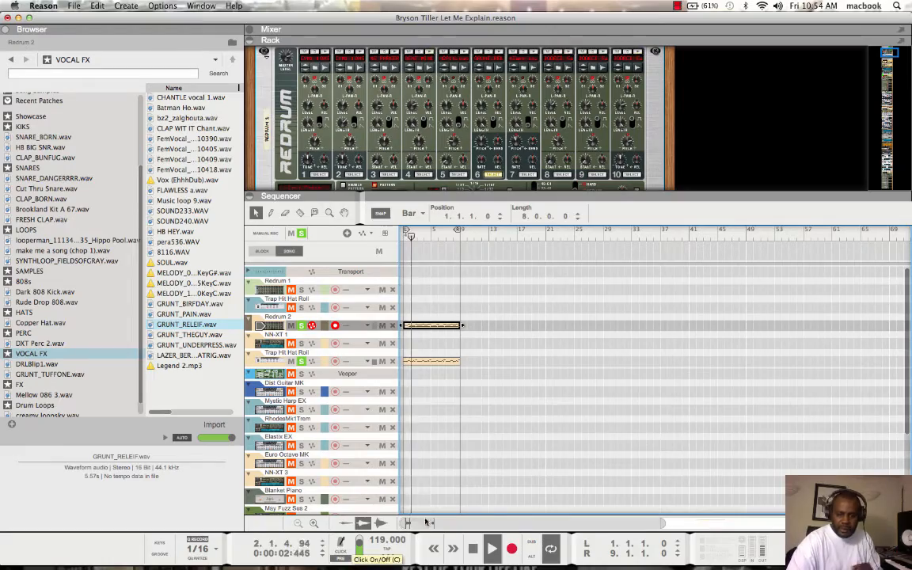
pyautogui.click(474, 550)
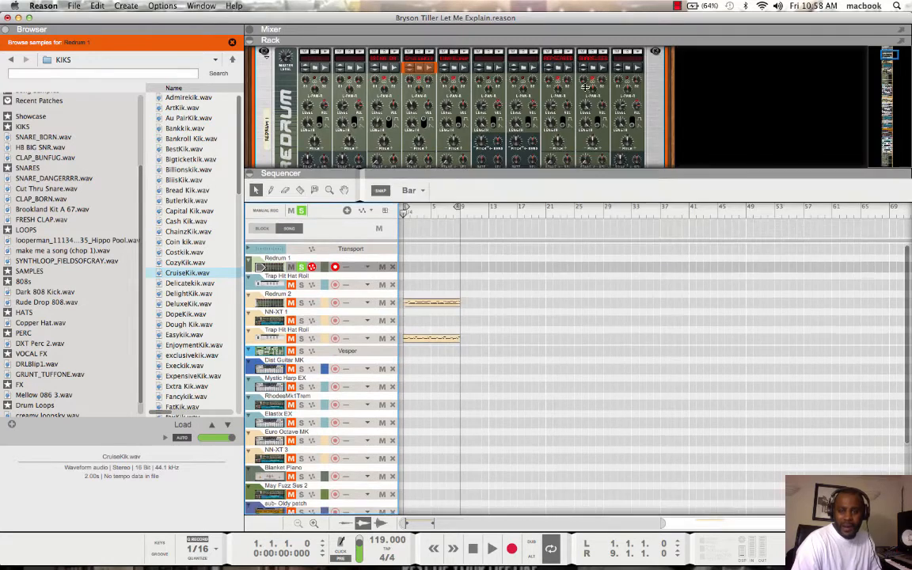
# - Enlarge the sequencer to show all tracks and record an eight-bar part on the soloed Redrum 1 track
pyautogui.moveTo(586, 87); pyautogui.dragTo(570, 2)
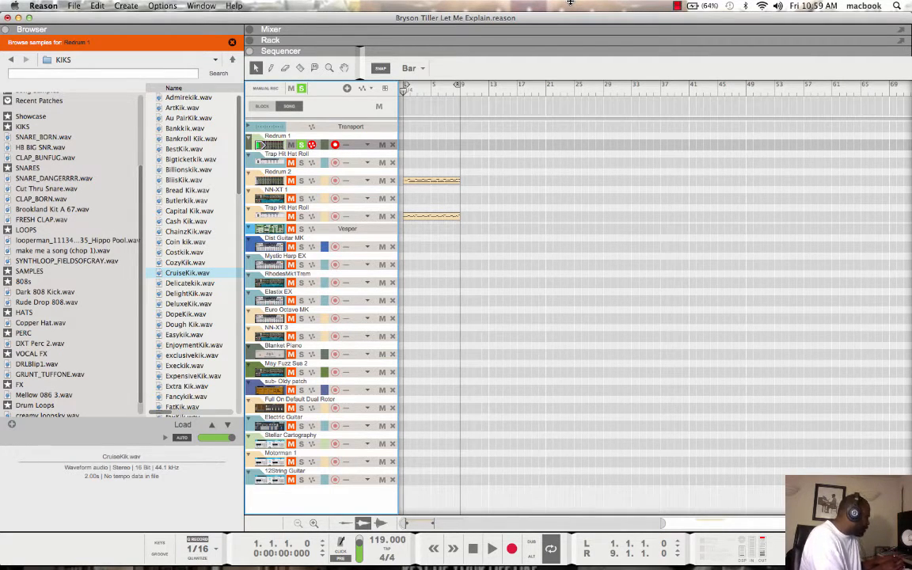
pyautogui.click(511, 549)
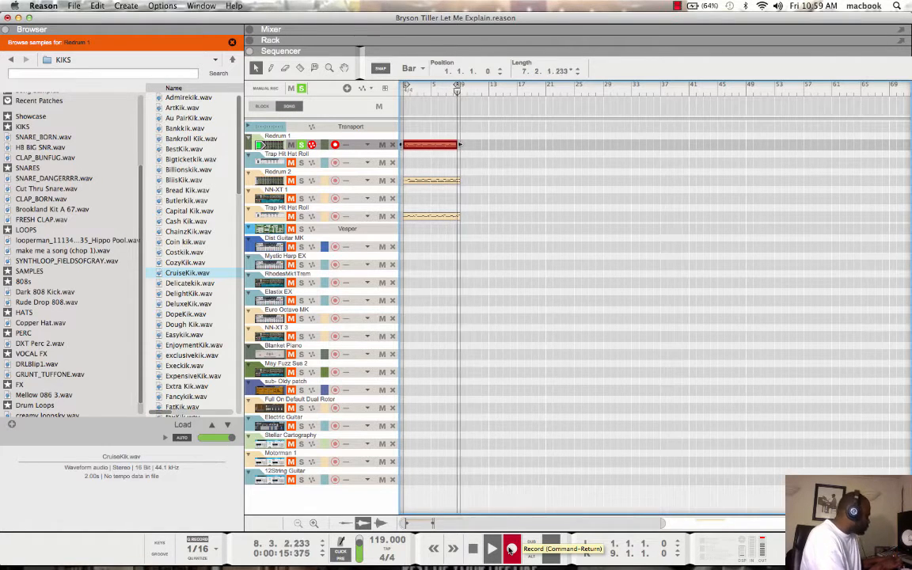
pyautogui.click(511, 549)
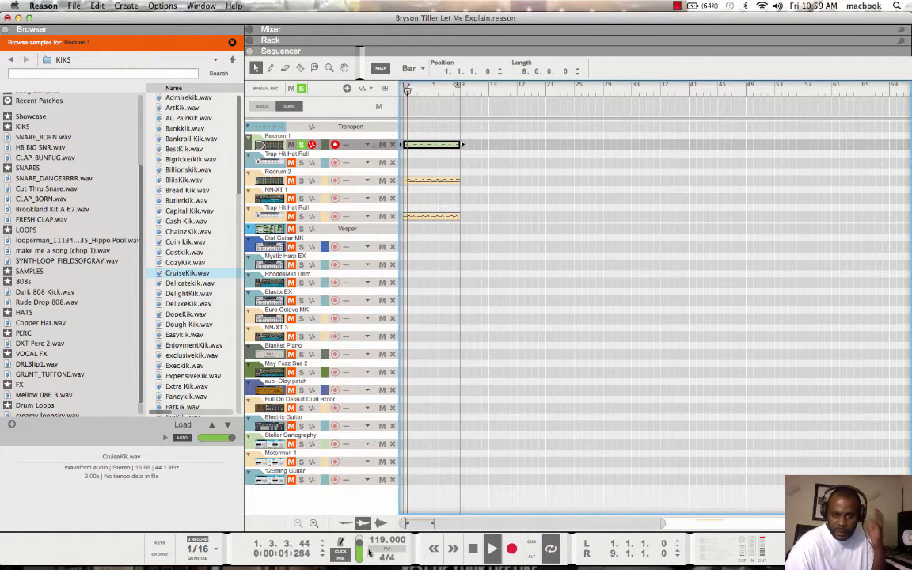
pyautogui.doubleClick(472, 552)
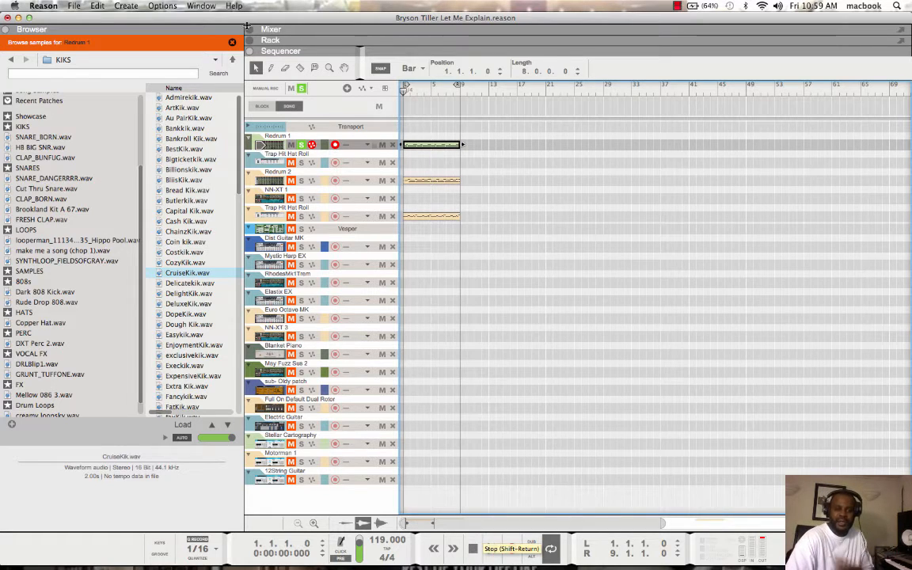
# - Turn off all track solos and play back the recorded drum tracks together from bar 1
pyautogui.click(301, 90)
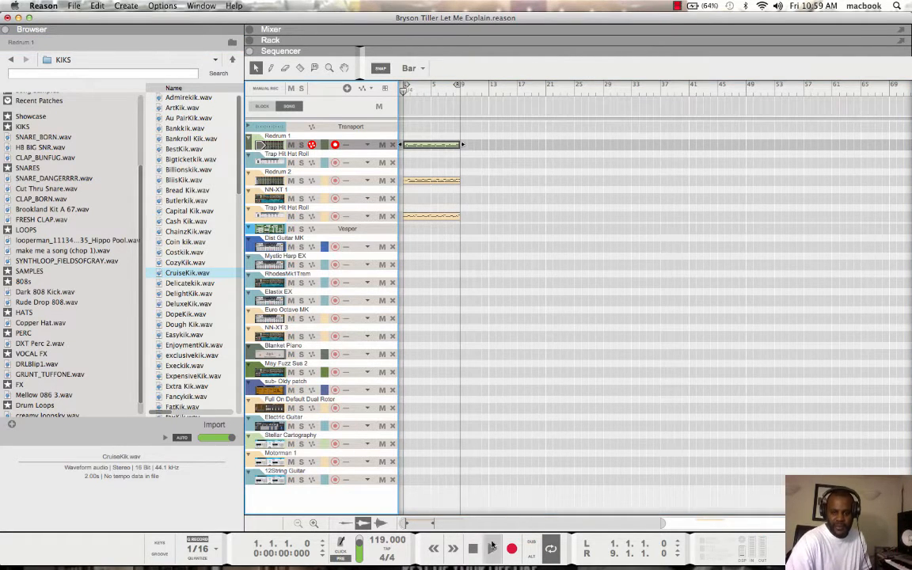
pyautogui.click(490, 550)
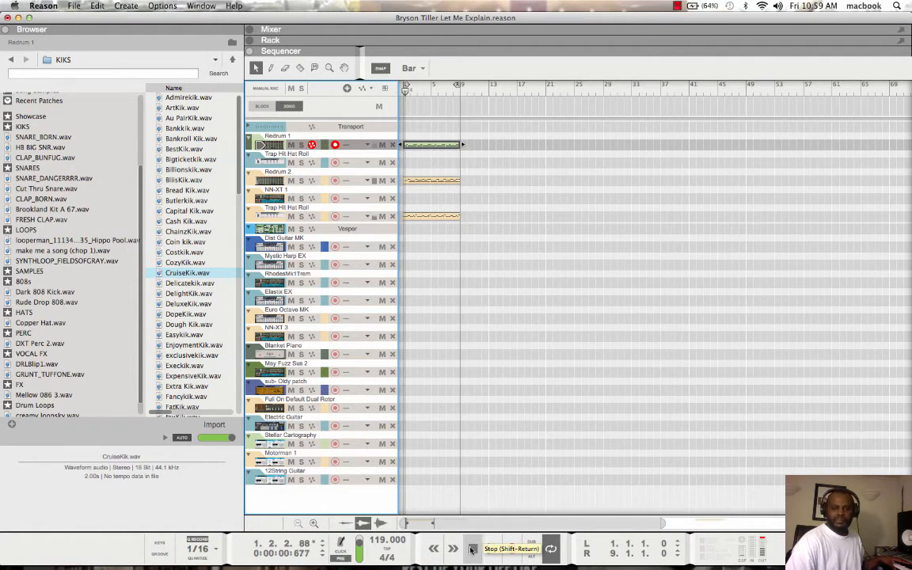
pyautogui.doubleClick(471, 549)
# - Record an eight-bar part on the NN-XT 1 track over the drum loop, then deselect the clip and return to bar 1
pyautogui.click(323, 200)
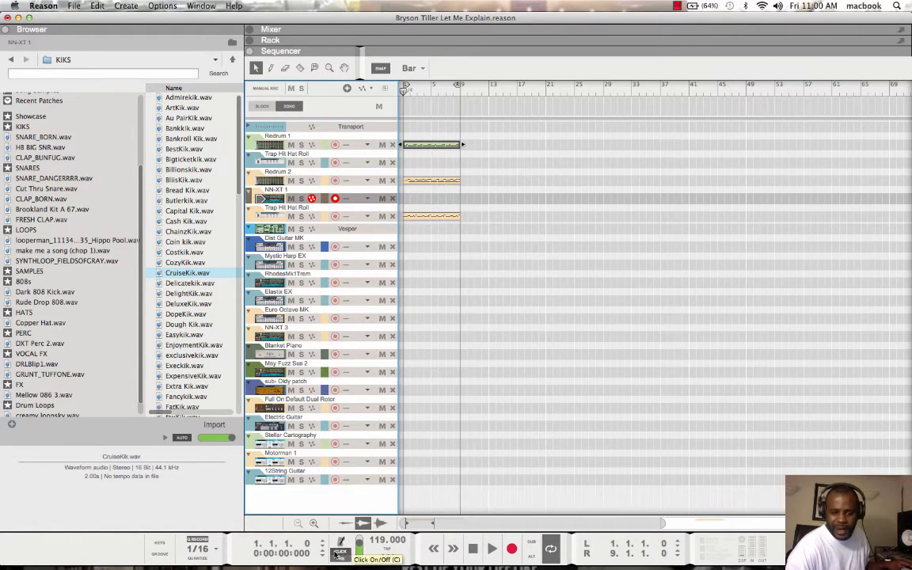
pyautogui.click(511, 549)
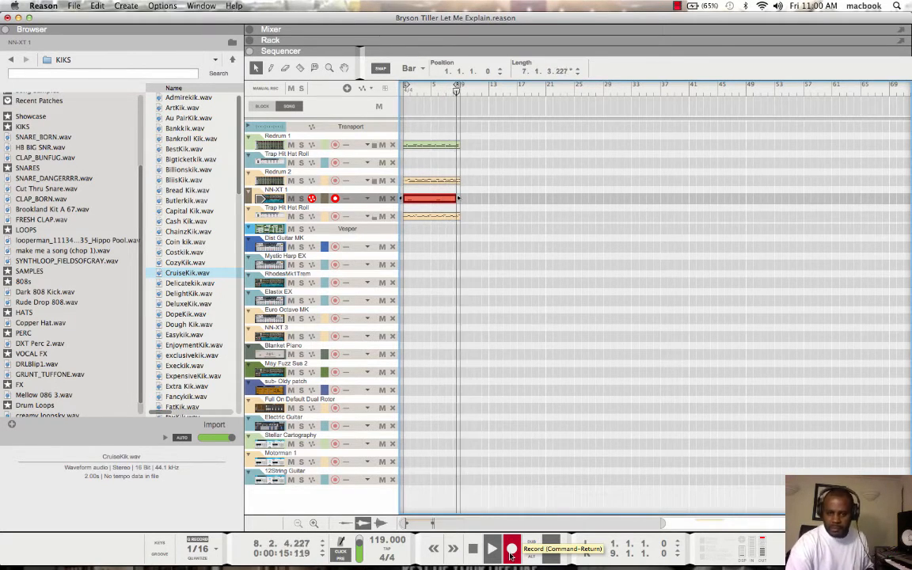
pyautogui.click(511, 554)
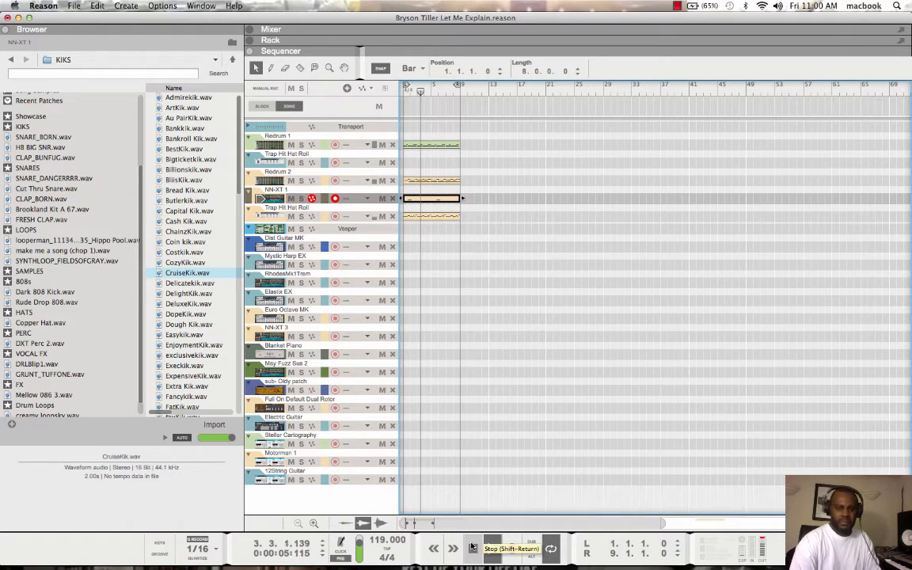
pyautogui.click(497, 281)
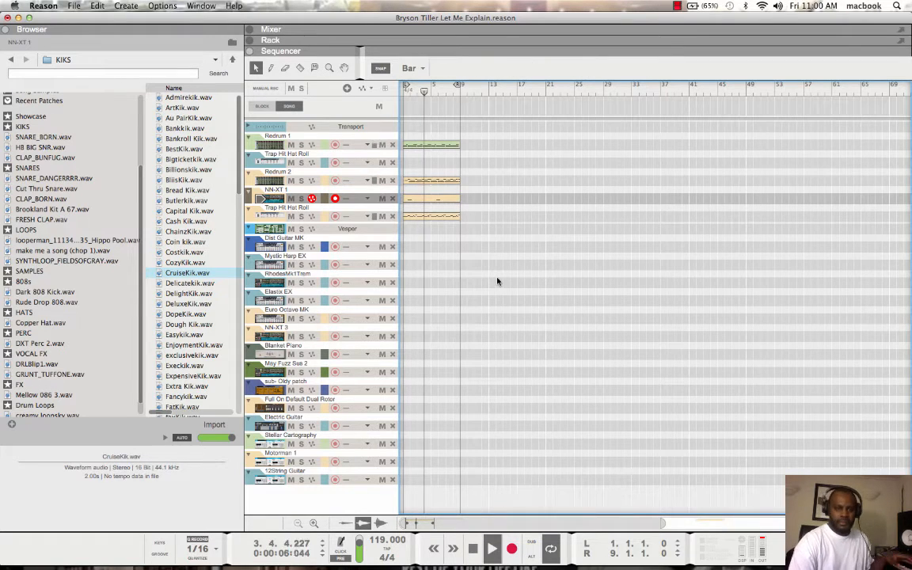
pyautogui.doubleClick(473, 548)
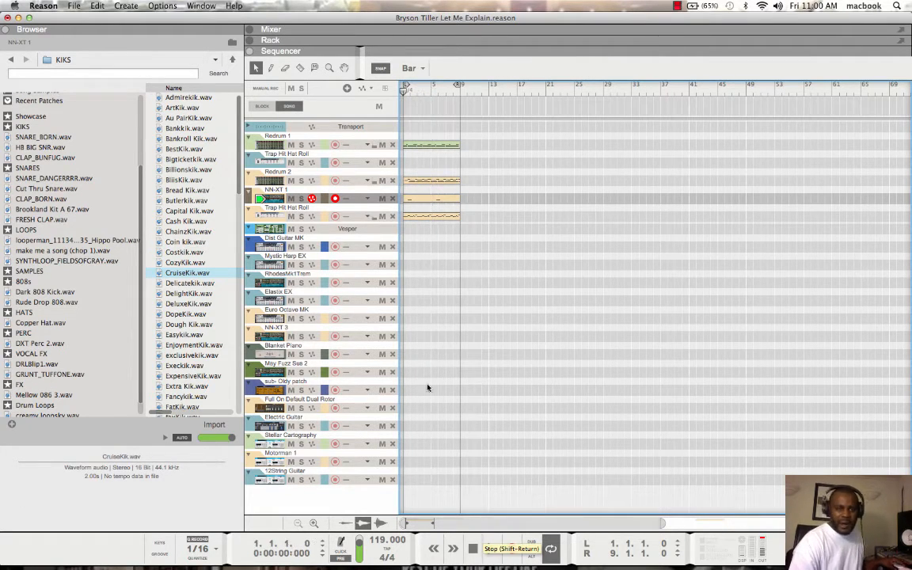
# - Overdub a further layer into the Redrum 2 clip over the full loop, then deselect the clip and return to bar 1
pyautogui.click(323, 180)
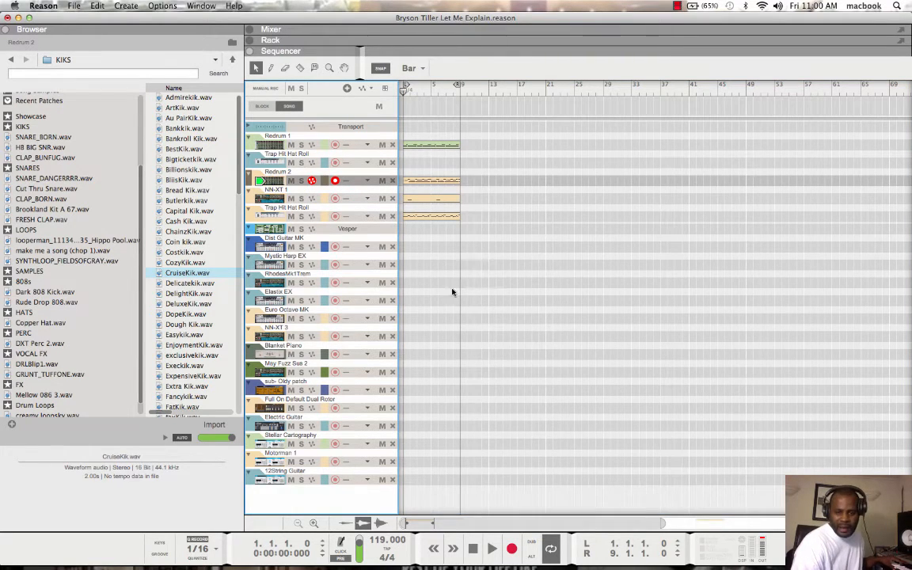
pyautogui.click(512, 550)
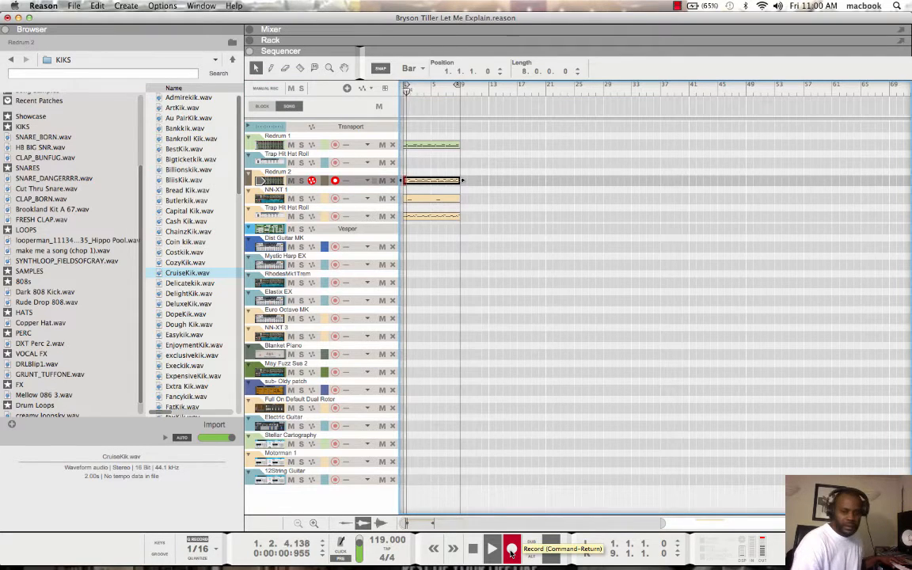
pyautogui.click(511, 549)
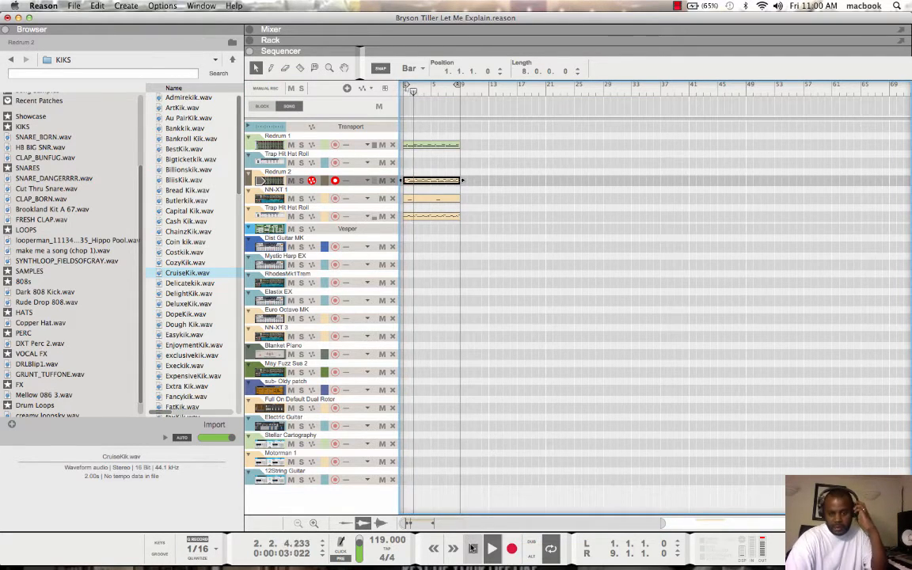
pyautogui.click(495, 308)
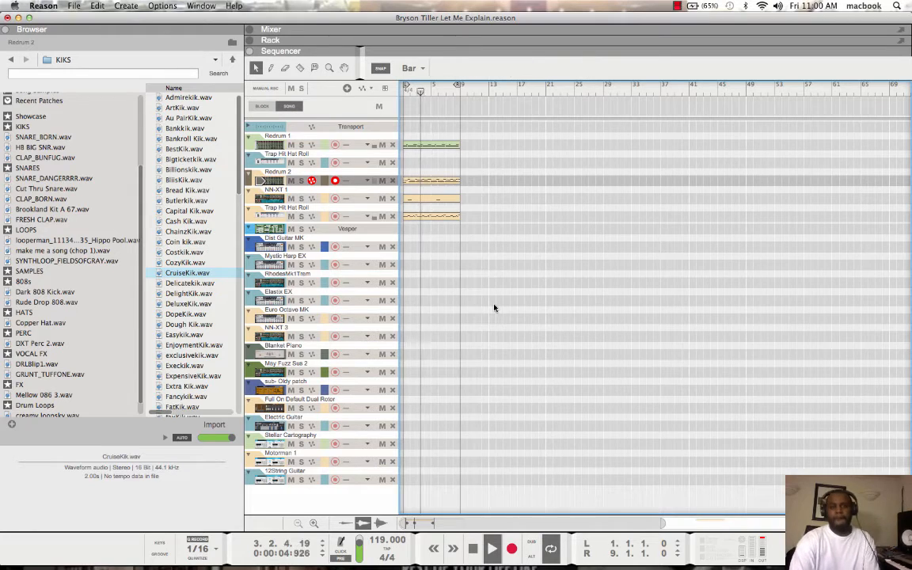
pyautogui.click(474, 551)
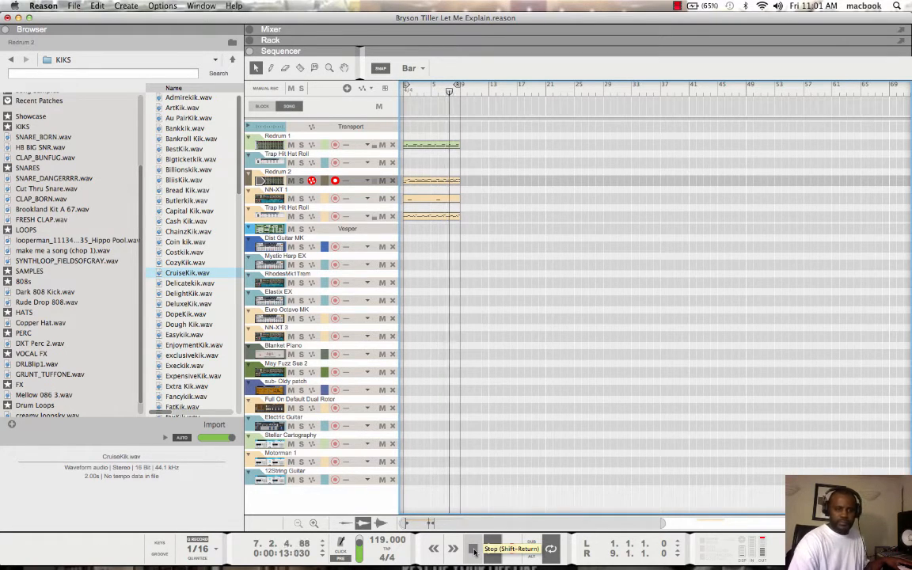
pyautogui.doubleClick(474, 551)
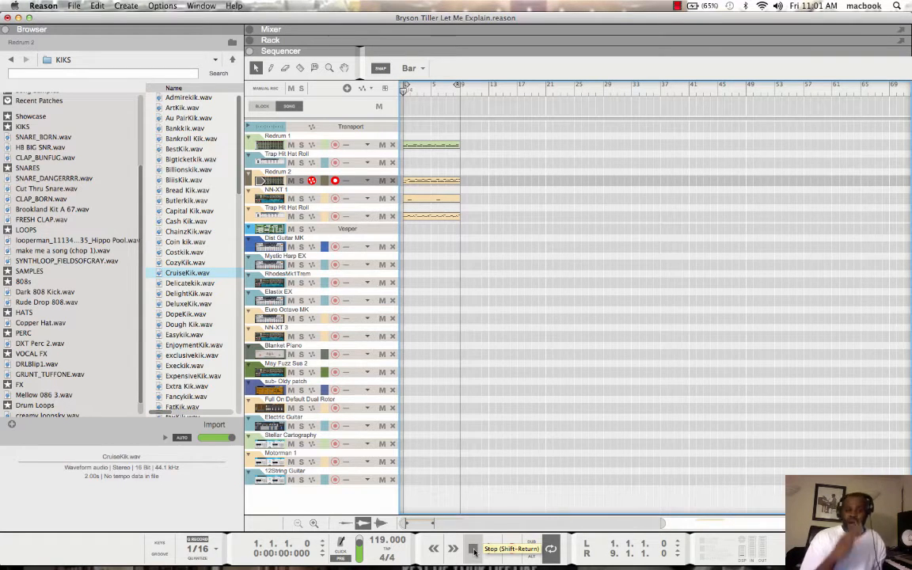
# - Listen to Redrum 2 soloed, then clear all solos during playback to hear the full beat and return to bar 1
pyautogui.click(302, 181)
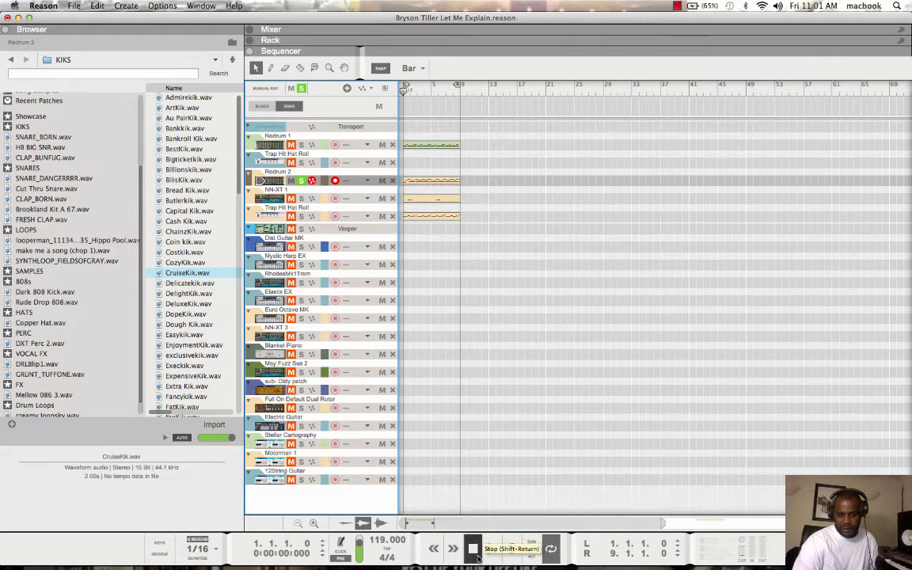
pyautogui.click(494, 552)
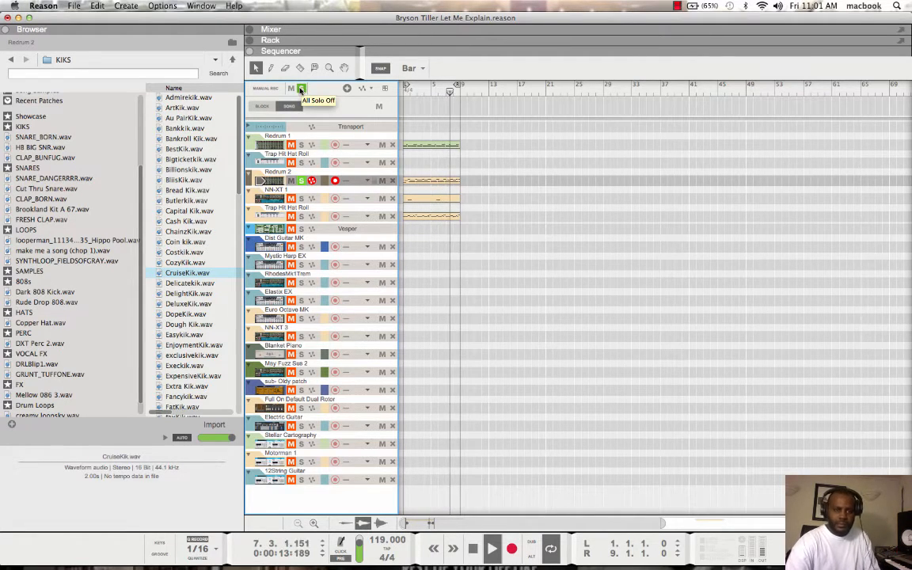
pyautogui.click(301, 89)
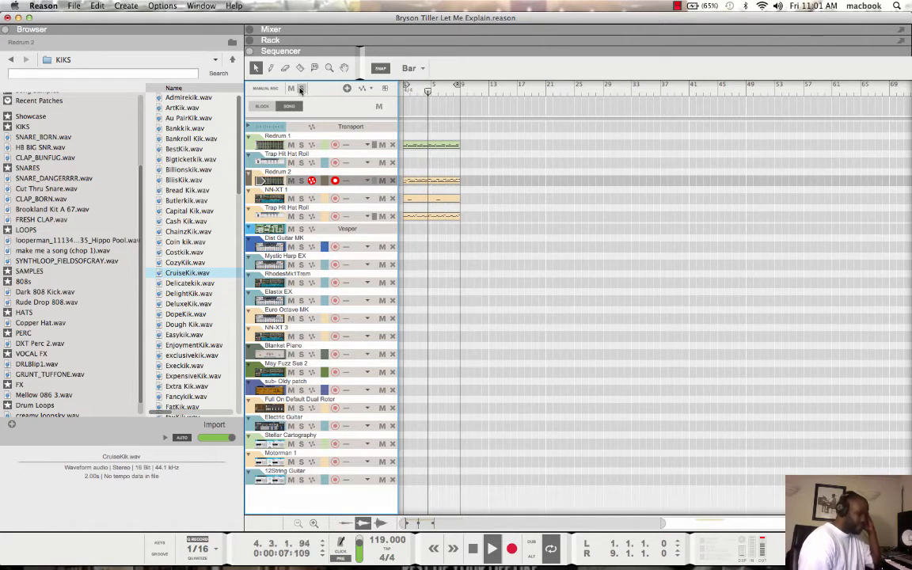
pyautogui.doubleClick(473, 551)
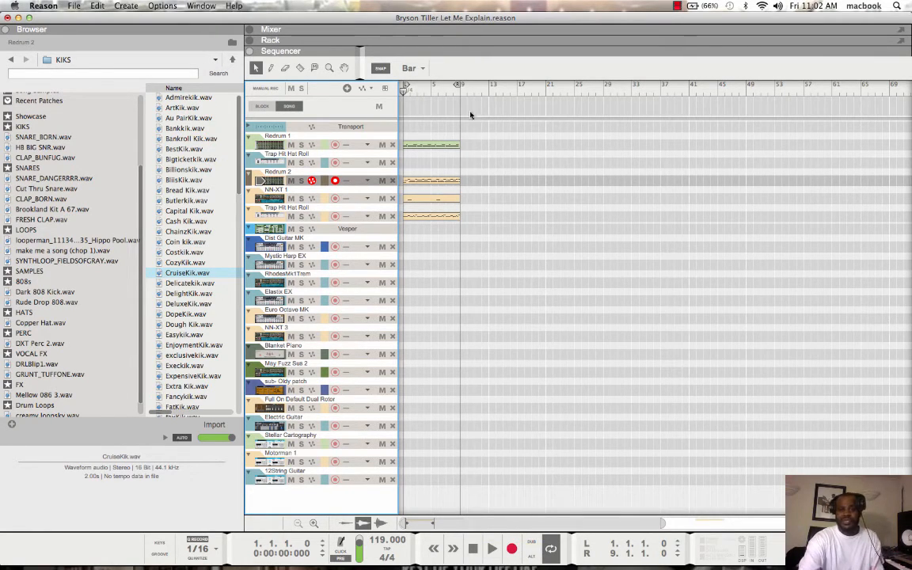
# - Duplicate the eight-bar clips on all four recorded tracks seven times so the beat fills bars 1 to 65, then return to bar 1
pyautogui.moveTo(467, 133); pyautogui.dragTo(333, 325)
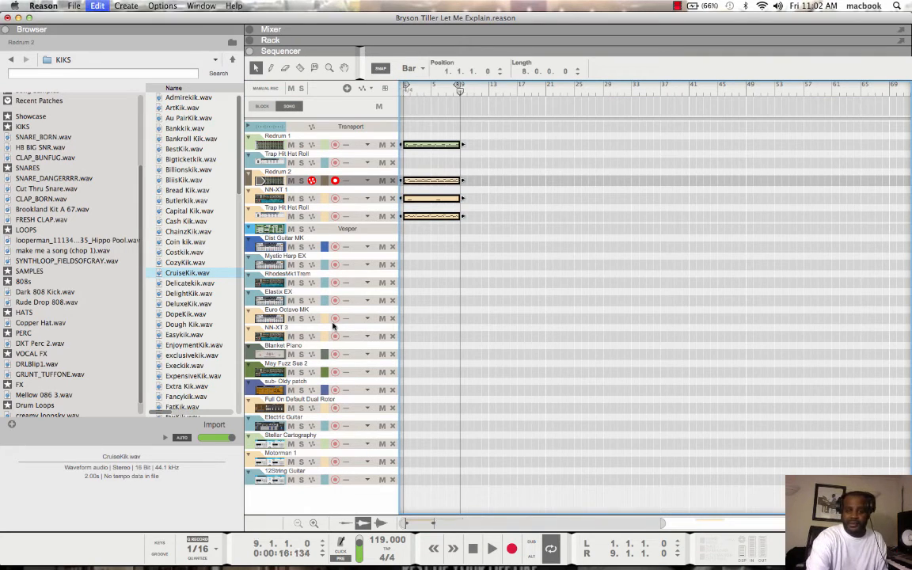
pyautogui.press('super+d')
pyautogui.press('super+d')
pyautogui.press('super+d')
pyautogui.press('super+d')
pyautogui.press('super+d')
pyautogui.press('super+d')
pyautogui.press('super+d')
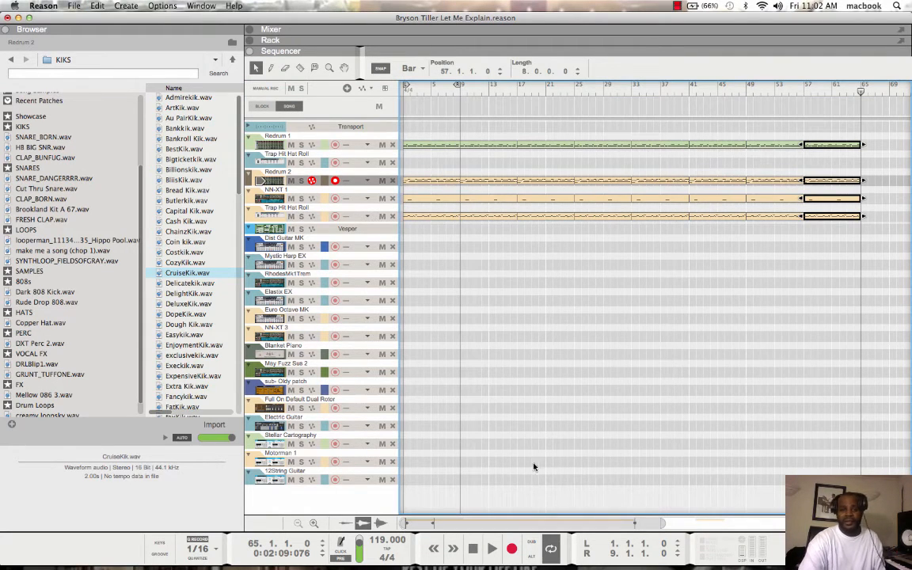
pyautogui.click(473, 549)
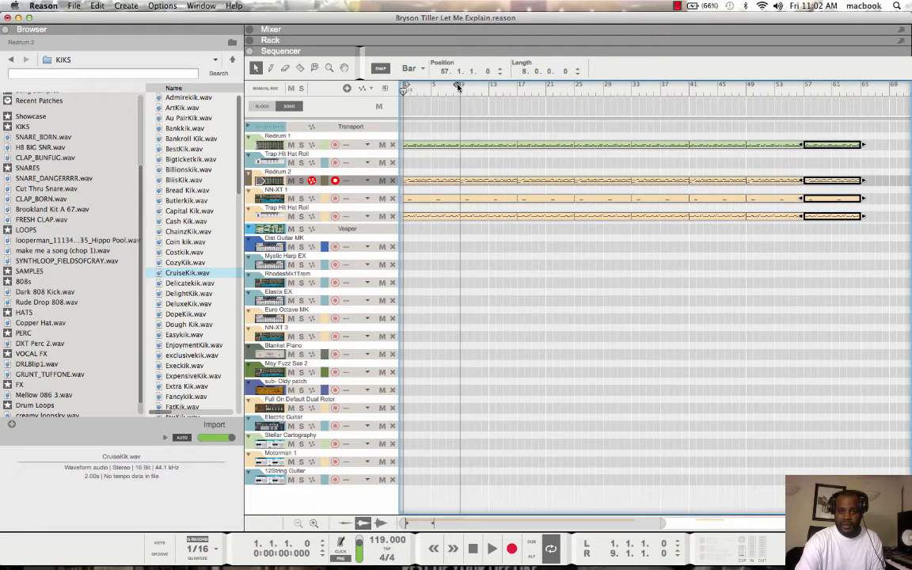
# - Extend the loop end to bar 17 and delete the first eight-bar clips on Redrum 1, NN-XT 1 and the Trap Hit Hat Roll below it
pyautogui.moveTo(461, 84); pyautogui.dragTo(516, 84)
pyautogui.click(417, 129)
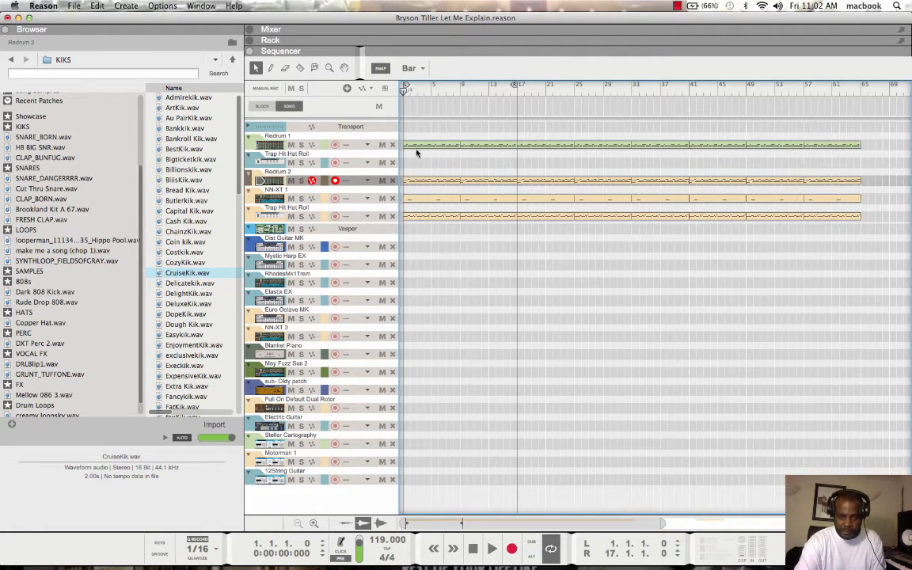
pyautogui.click(418, 148)
pyautogui.press('Delete')
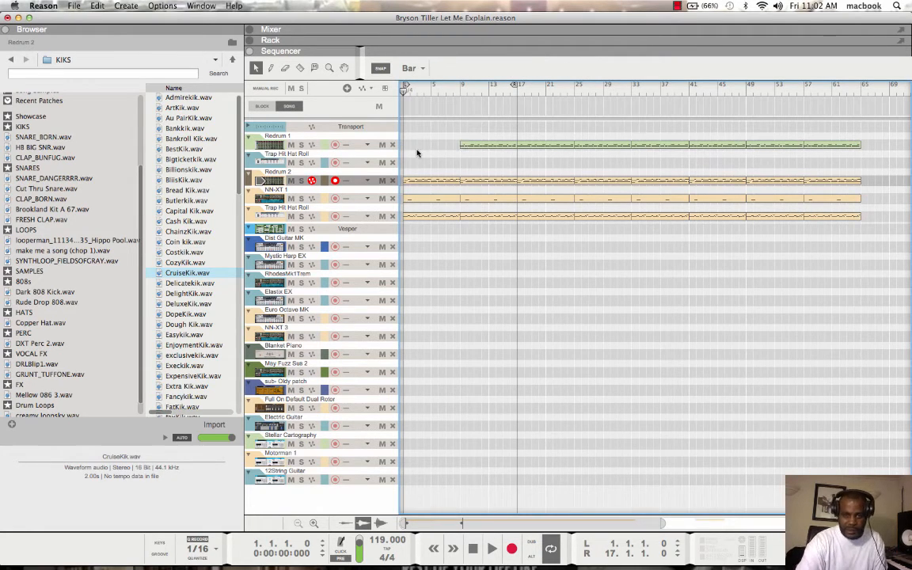
pyautogui.click(426, 198)
pyautogui.keyDown('shift'); pyautogui.click(425, 216); pyautogui.keyUp('shift')
pyautogui.press('Delete')
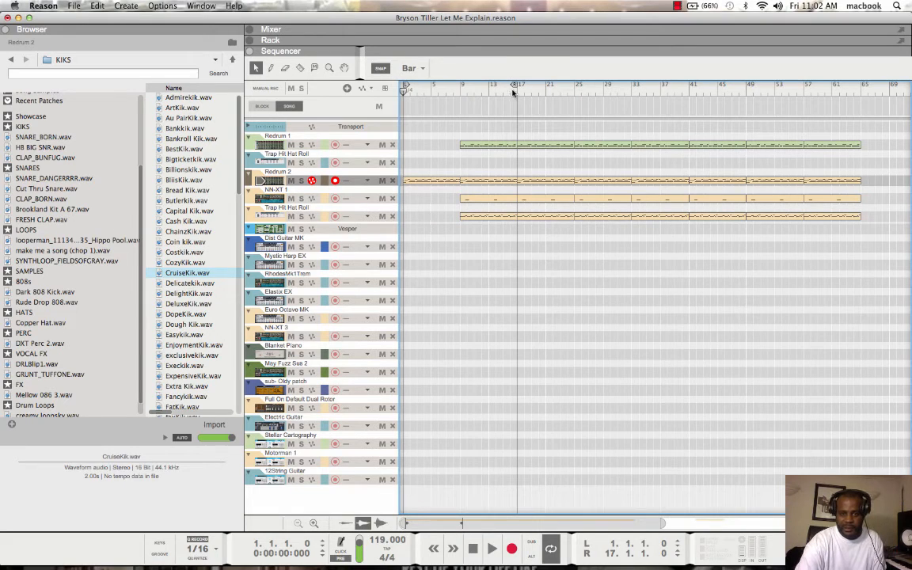
# - Extend the loop end to bar 33, play the arrangement from bar 1 through the full beat's entry, then return to the start
pyautogui.moveTo(516, 85); pyautogui.dragTo(631, 86)
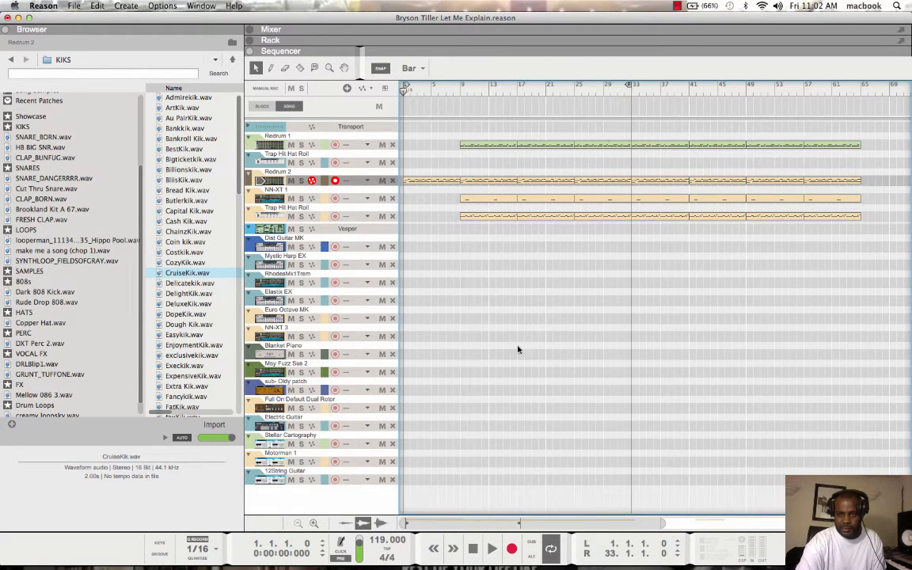
pyautogui.click(492, 548)
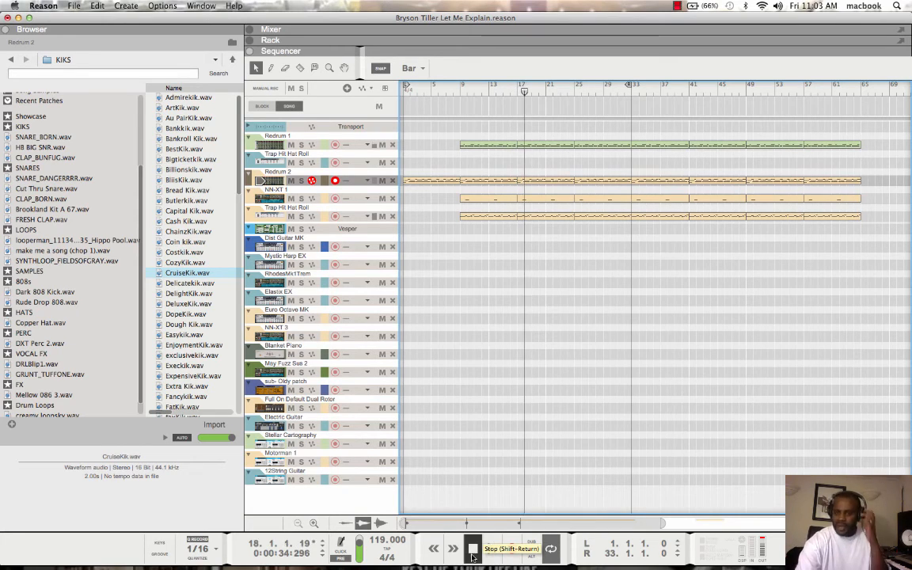
pyautogui.doubleClick(472, 548)
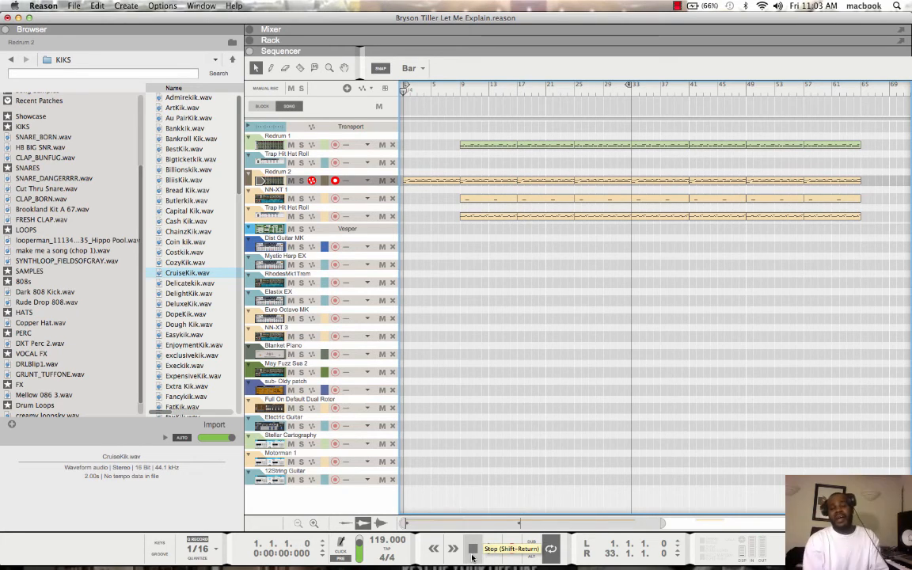